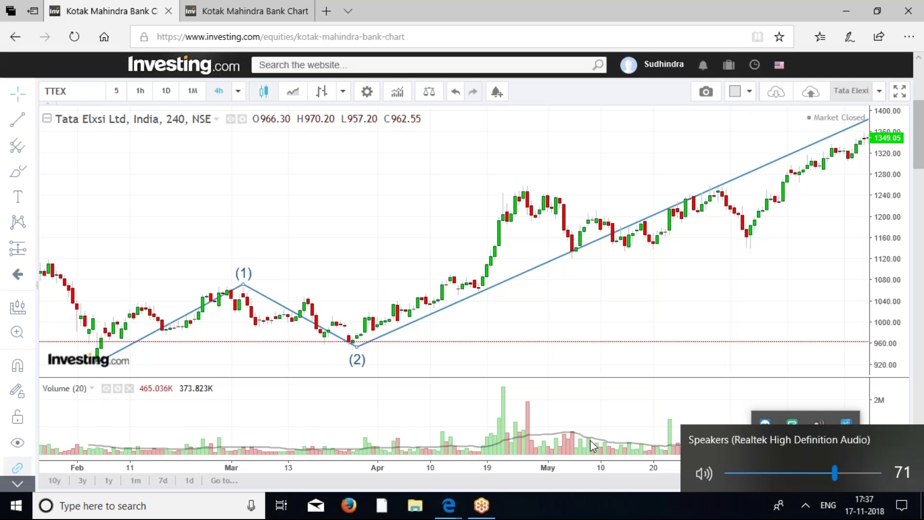
Step: Examine impulse waves (1) to (5) and the decline after wave (5) on the Tata Elxsi four-hour chart
{"action": "left_click", "coordinate": [593, 445]}
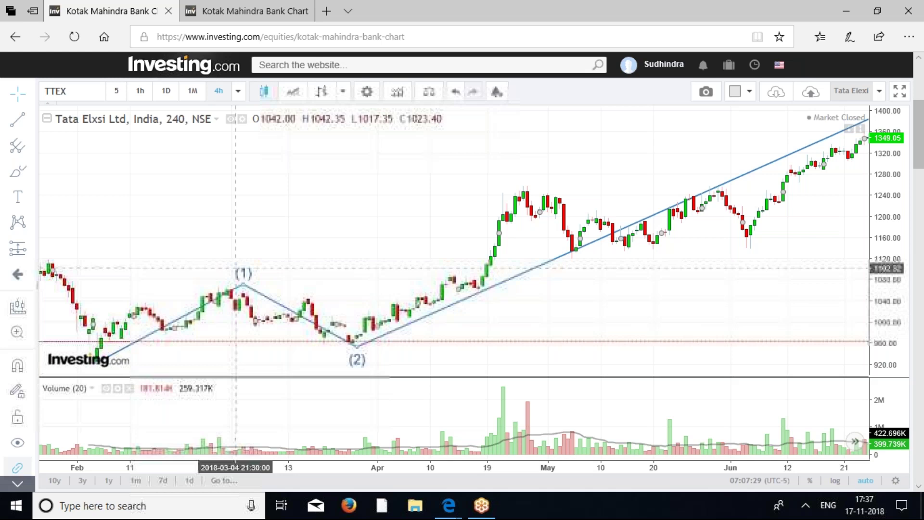
{"action": "left_click_drag", "start_coordinate": [339, 330], "coordinate": [287, 278]}
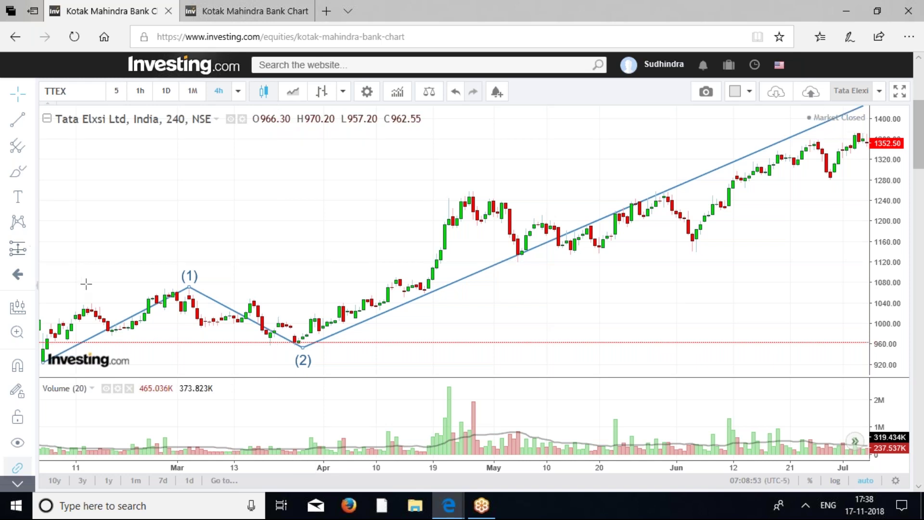
{"action": "left_click_drag", "start_coordinate": [90, 287], "coordinate": [126, 284]}
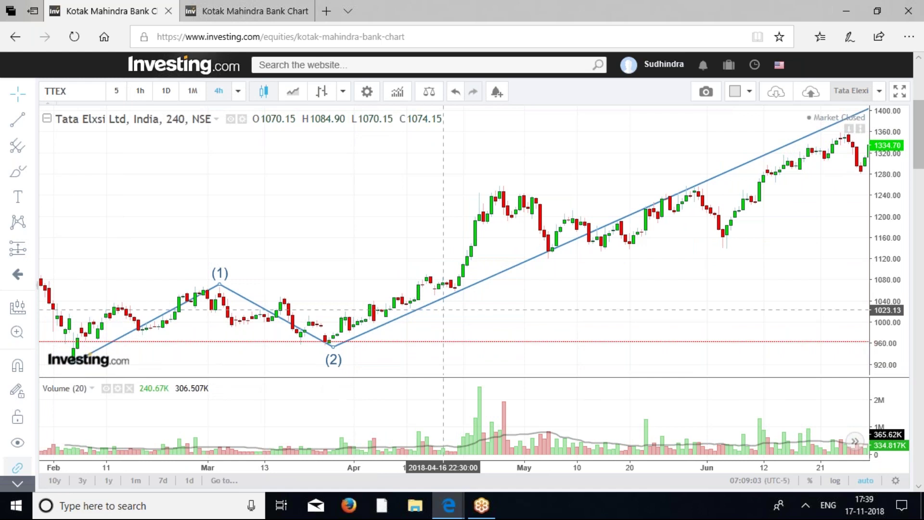
{"action": "left_click_drag", "start_coordinate": [524, 279], "coordinate": [290, 283]}
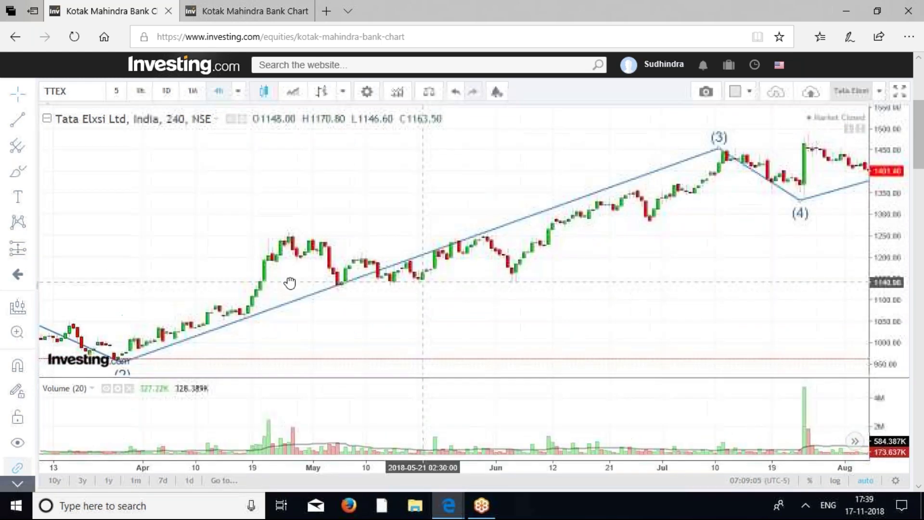
{"action": "scroll", "coordinate": [625, 258], "scroll_direction": "right", "scroll_amount": 10}
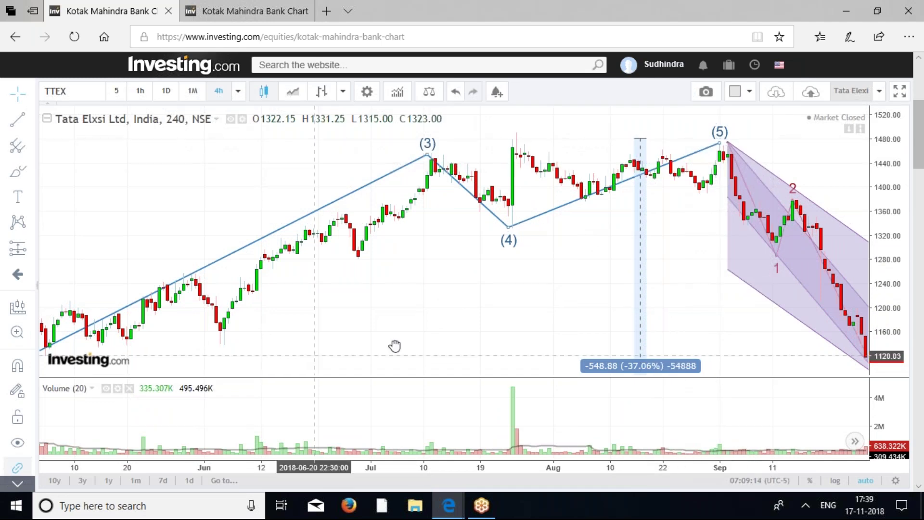
{"action": "left_click_drag", "start_coordinate": [395, 345], "coordinate": [635, 303]}
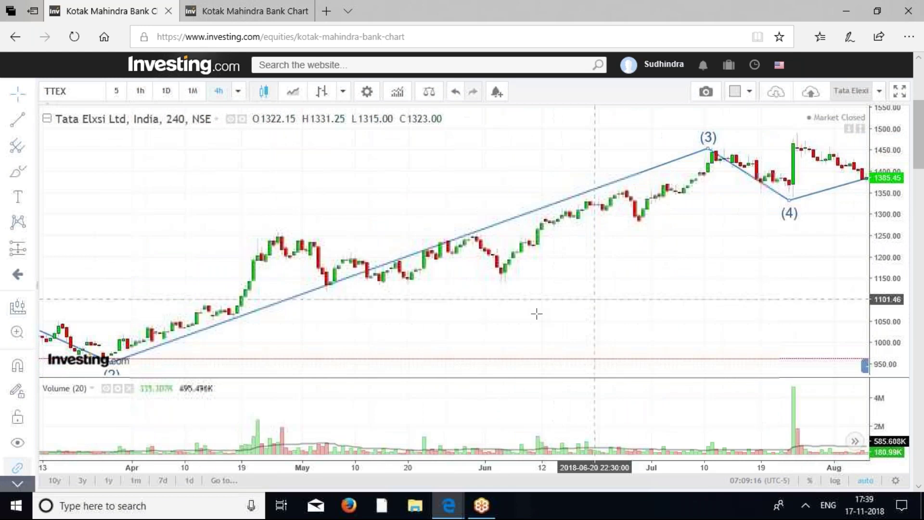
{"action": "left_click_drag", "start_coordinate": [450, 332], "coordinate": [586, 298]}
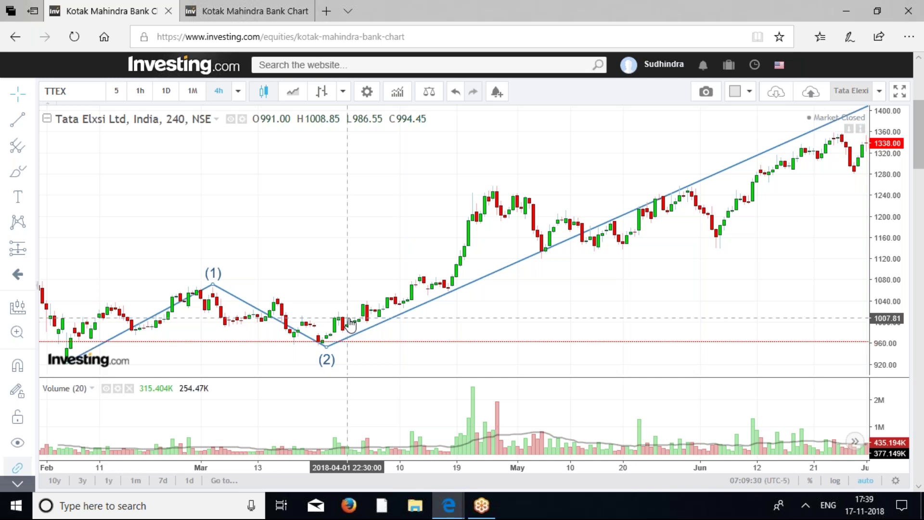
{"action": "left_click_drag", "start_coordinate": [512, 300], "coordinate": [323, 303]}
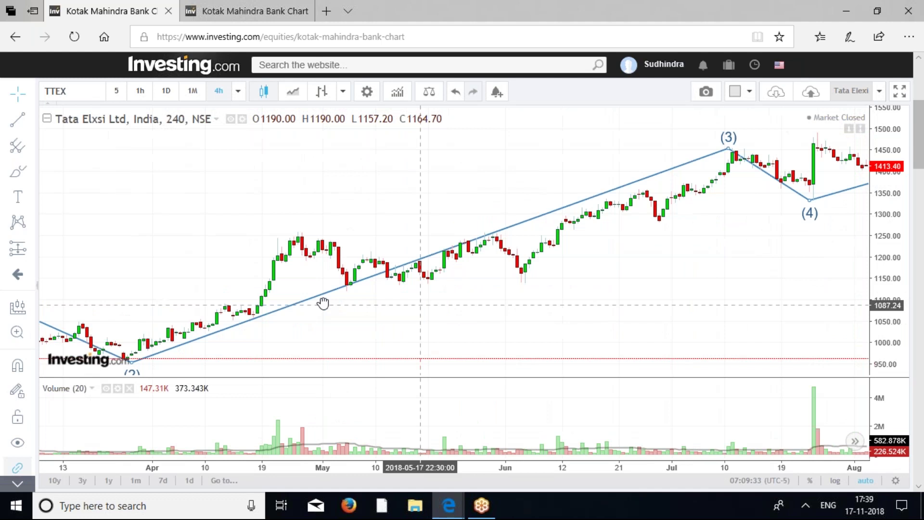
{"action": "left_click_drag", "start_coordinate": [479, 305], "coordinate": [456, 300]}
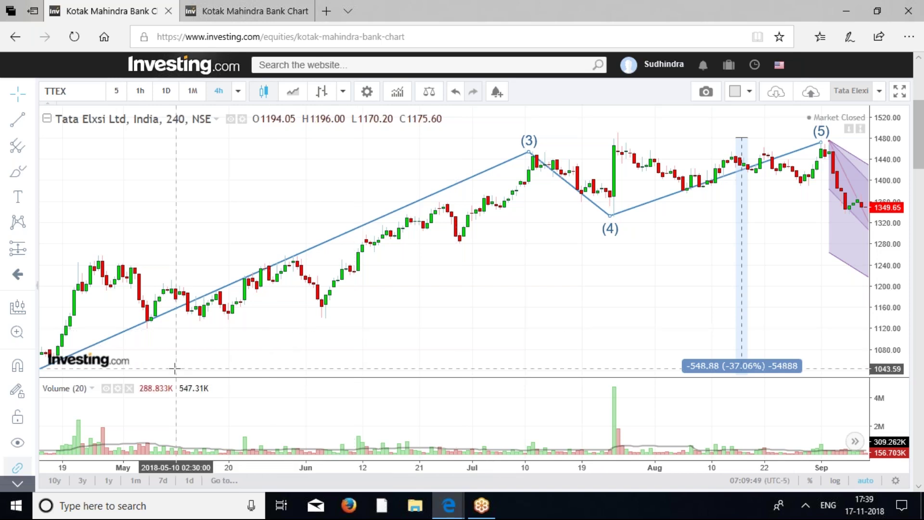
{"action": "left_click_drag", "start_coordinate": [411, 299], "coordinate": [650, 215]}
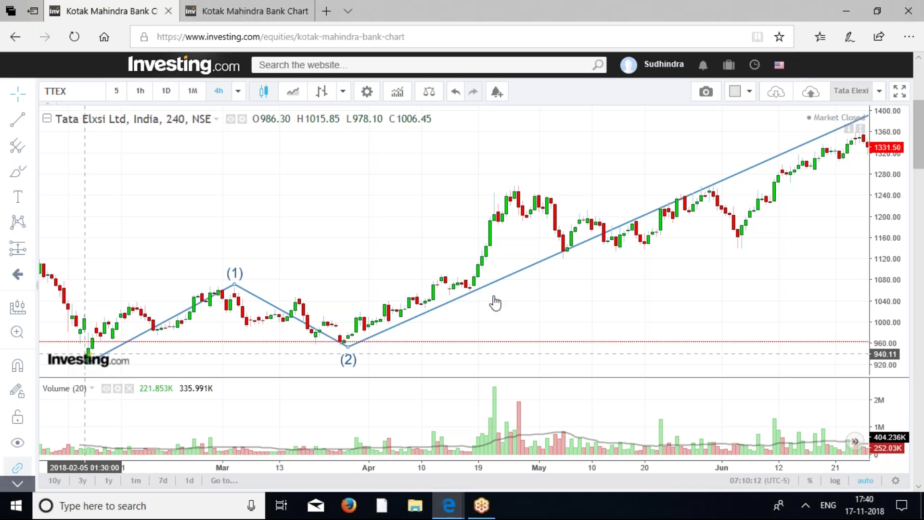
Step: Compare the wave (2) correction with the wave (3) advance and the wave (4) pullback on the four-hour chart
{"action": "left_click_drag", "start_coordinate": [428, 324], "coordinate": [402, 311]}
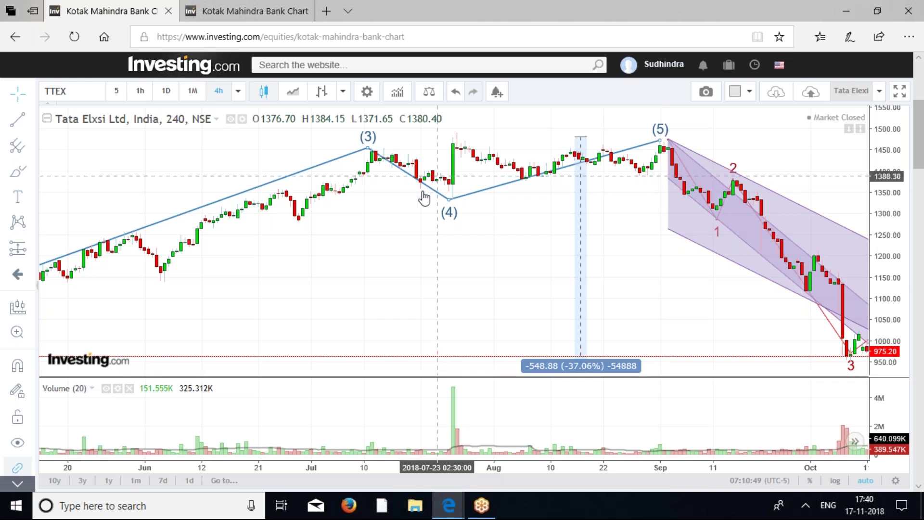
{"action": "left_click_drag", "start_coordinate": [244, 289], "coordinate": [482, 234]}
{"action": "left_click_drag", "start_coordinate": [239, 224], "coordinate": [537, 166]}
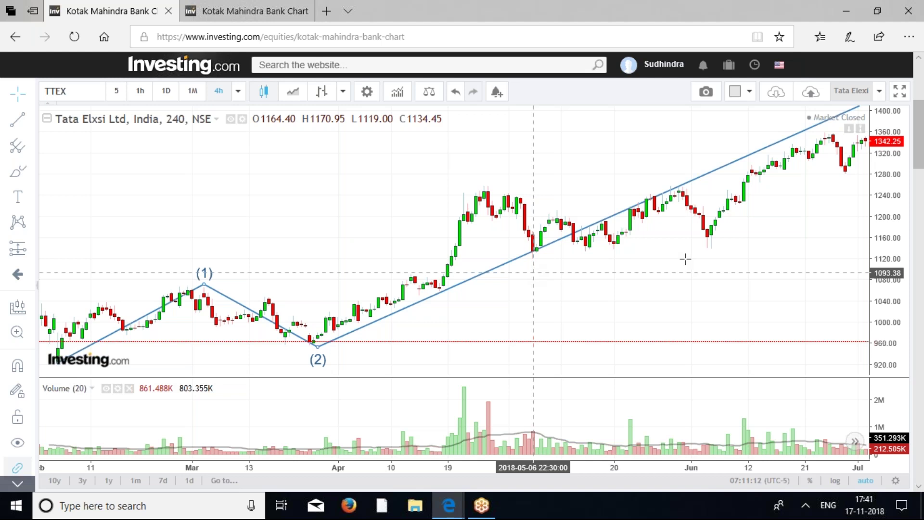
{"action": "left_click_drag", "start_coordinate": [679, 259], "coordinate": [584, 269]}
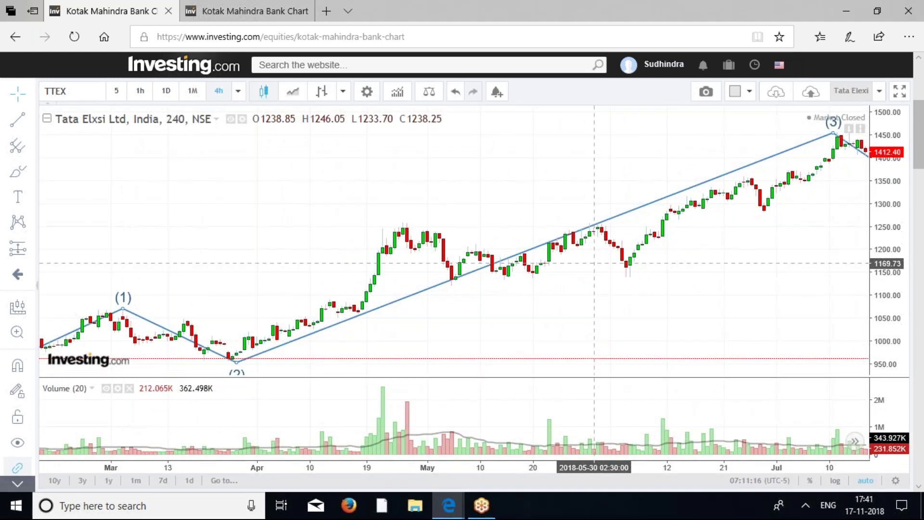
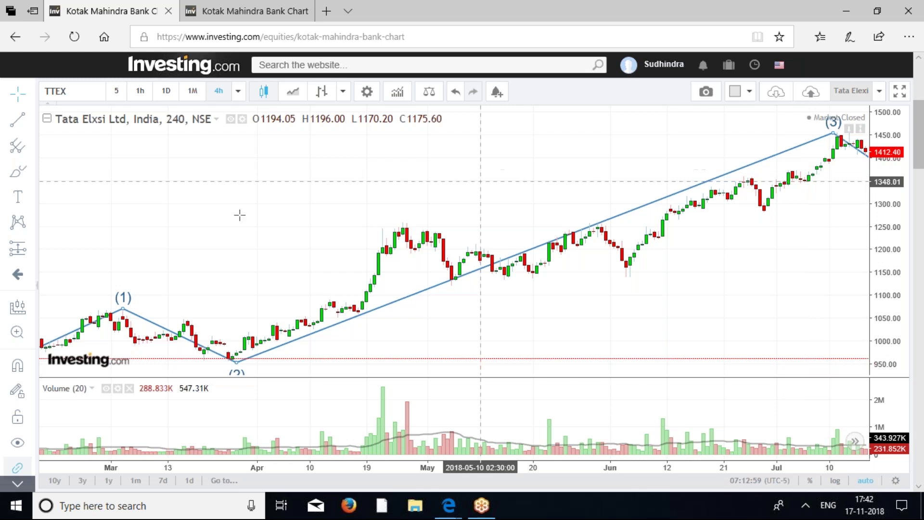
{"action": "scroll", "coordinate": [348, 203], "scroll_direction": "left", "scroll_amount": 3}
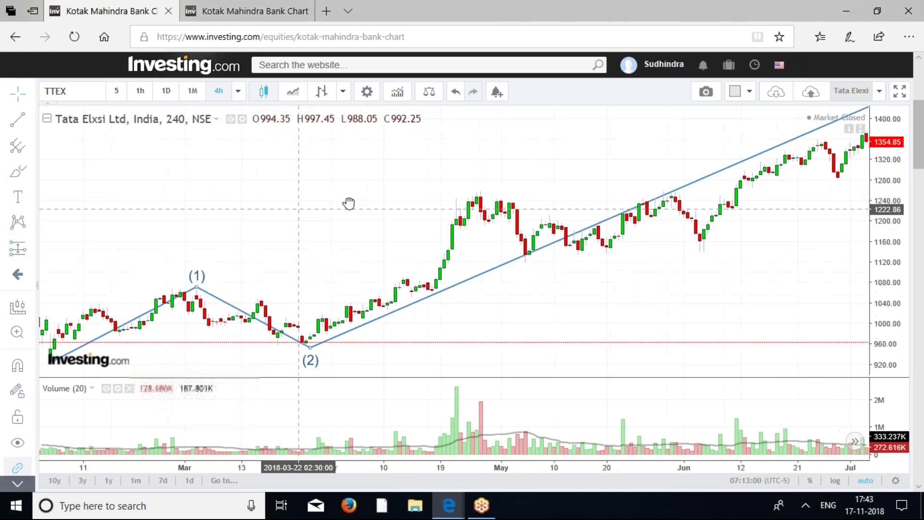
{"action": "scroll", "coordinate": [348, 203], "scroll_direction": "left", "scroll_amount": 2}
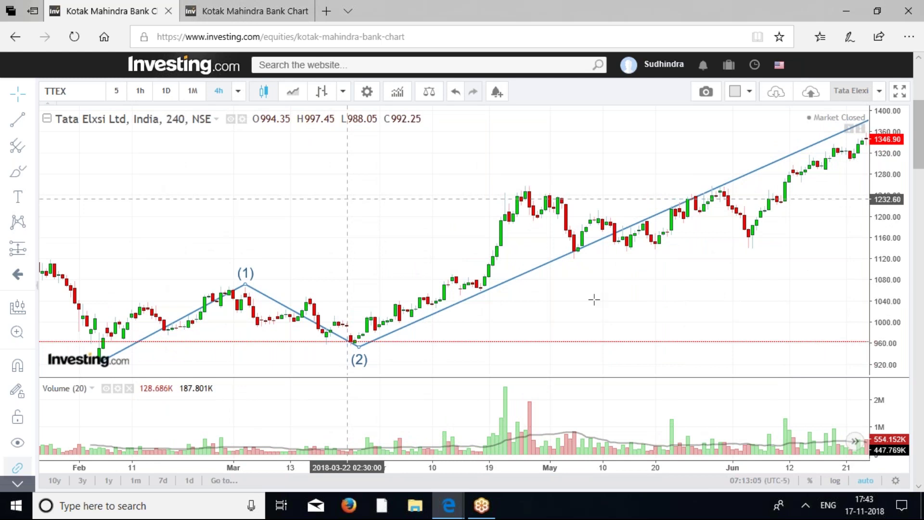
{"action": "left_click_drag", "start_coordinate": [598, 289], "coordinate": [423, 309]}
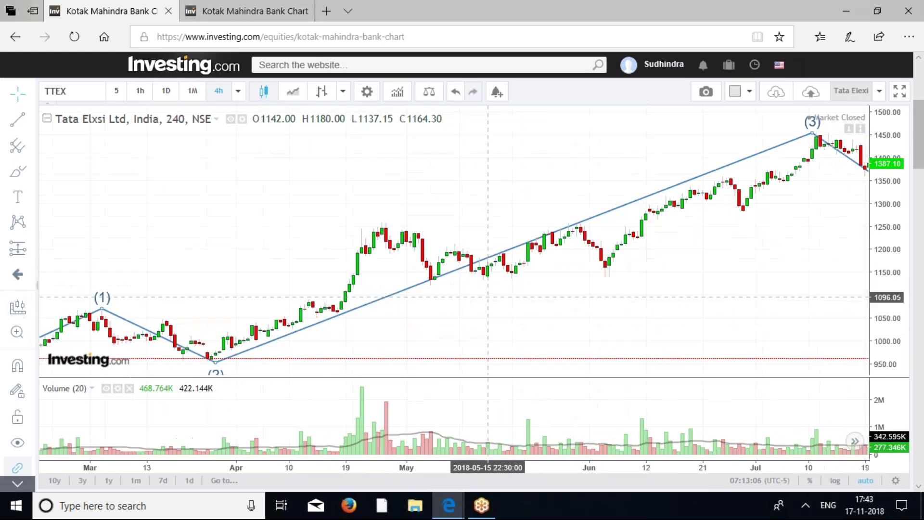
{"action": "left_click_drag", "start_coordinate": [487, 297], "coordinate": [346, 284]}
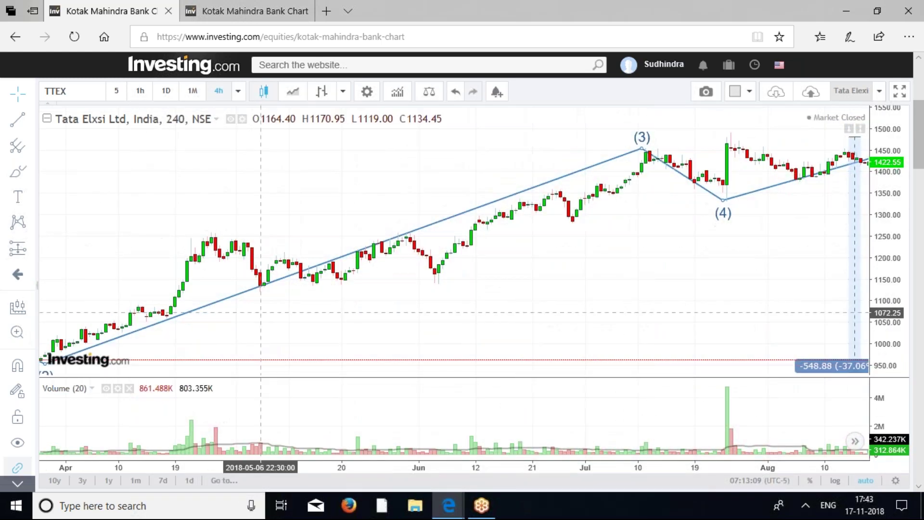
{"action": "left_click_drag", "start_coordinate": [526, 257], "coordinate": [611, 253]}
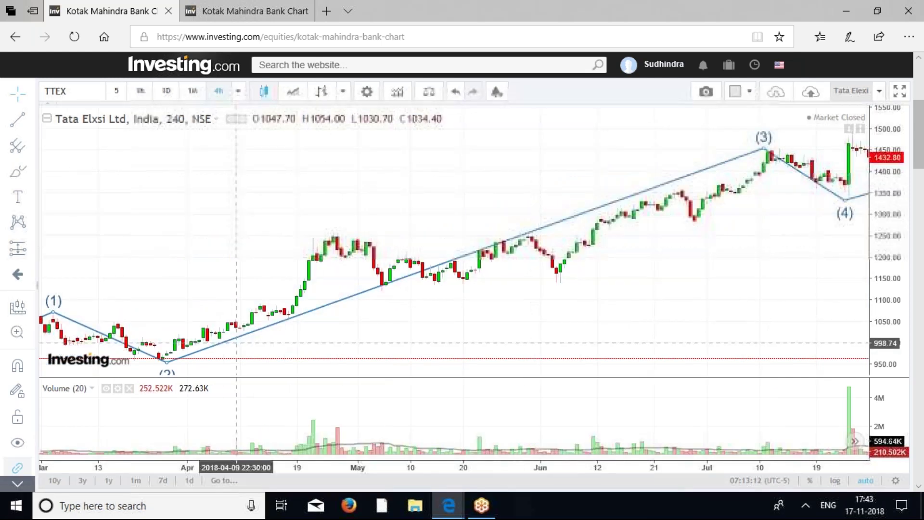
Step: Move the wave (4) point of the Elliott impulse drawing to 25 July 2018 at about 1334.30
{"action": "left_click_drag", "start_coordinate": [784, 255], "coordinate": [443, 268]}
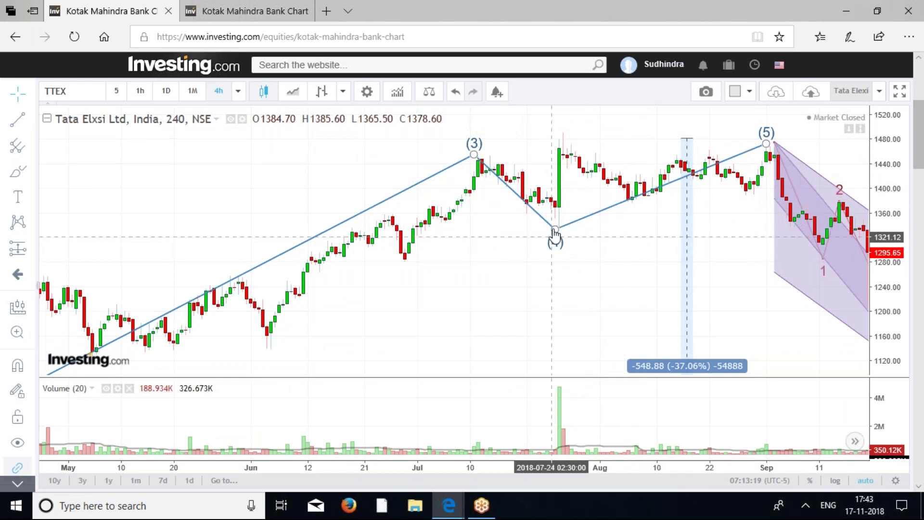
{"action": "left_click_drag", "start_coordinate": [555, 229], "coordinate": [559, 229]}
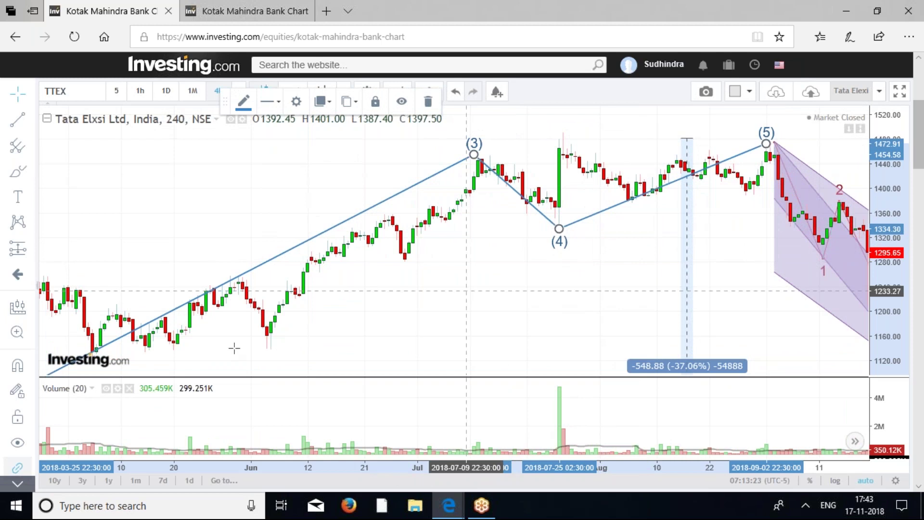
{"action": "left_click", "coordinate": [420, 316]}
Step: Examine the start of the impulse, from the February low through waves (1) and (2), against the wave (3) peak
{"action": "scroll", "coordinate": [336, 332], "scroll_direction": "left", "scroll_amount": 10}
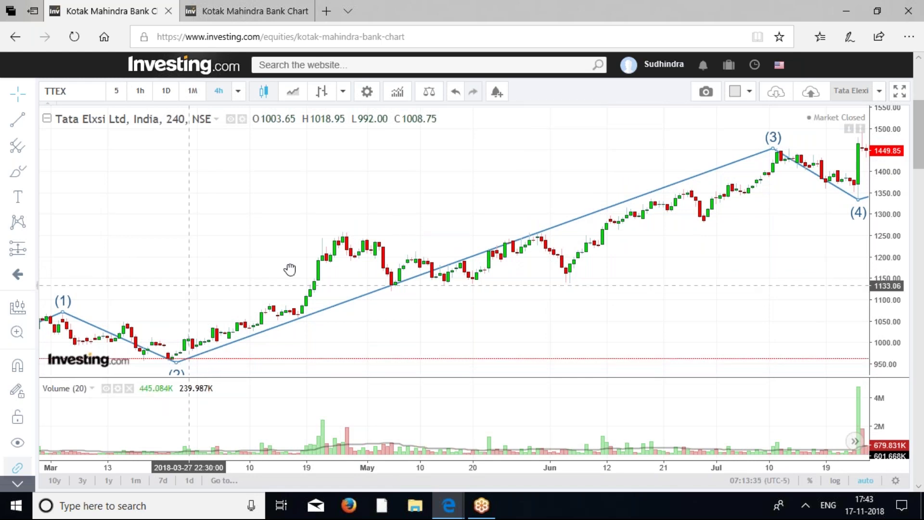
{"action": "left_click_drag", "start_coordinate": [326, 258], "coordinate": [562, 255]}
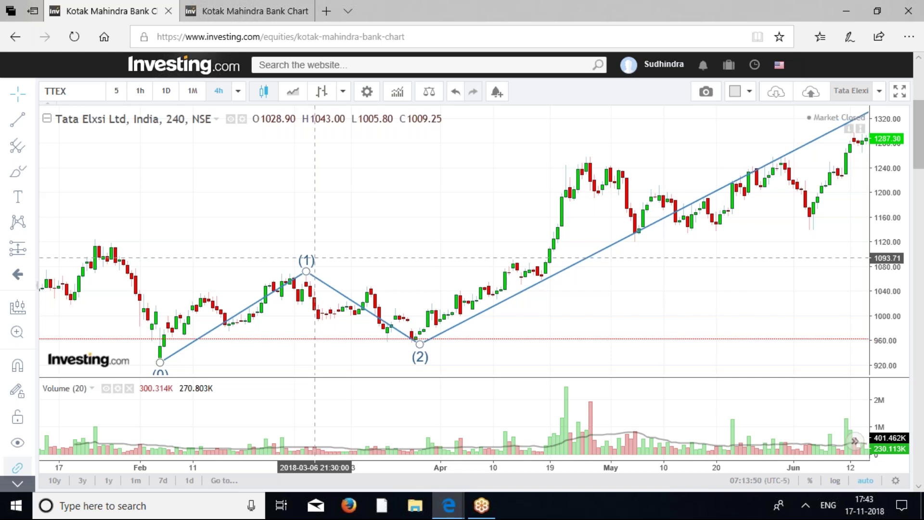
{"action": "left_click", "coordinate": [493, 223]}
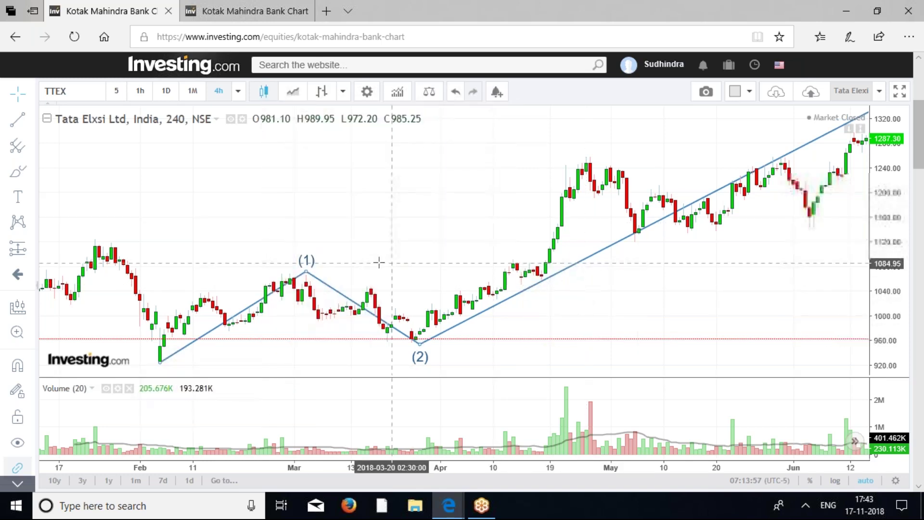
{"action": "left_click_drag", "start_coordinate": [670, 310], "coordinate": [475, 305]}
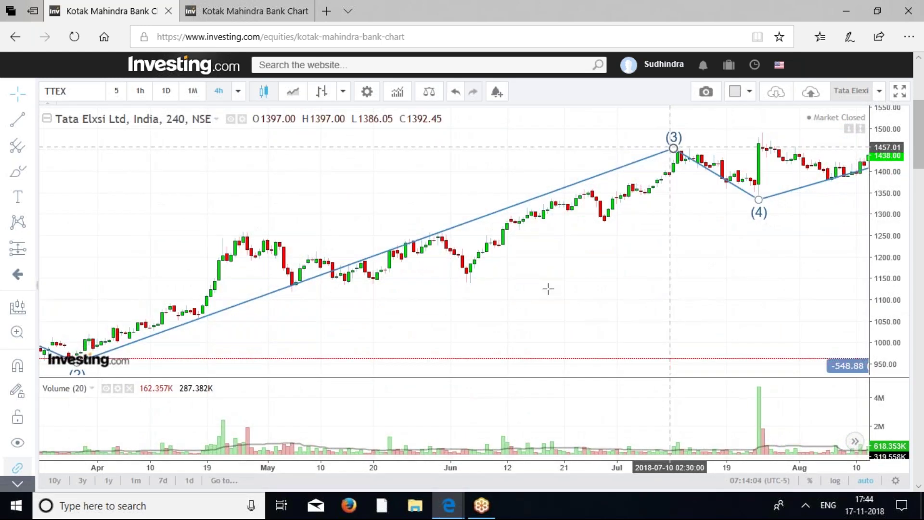
{"action": "left_click_drag", "start_coordinate": [540, 286], "coordinate": [703, 244]}
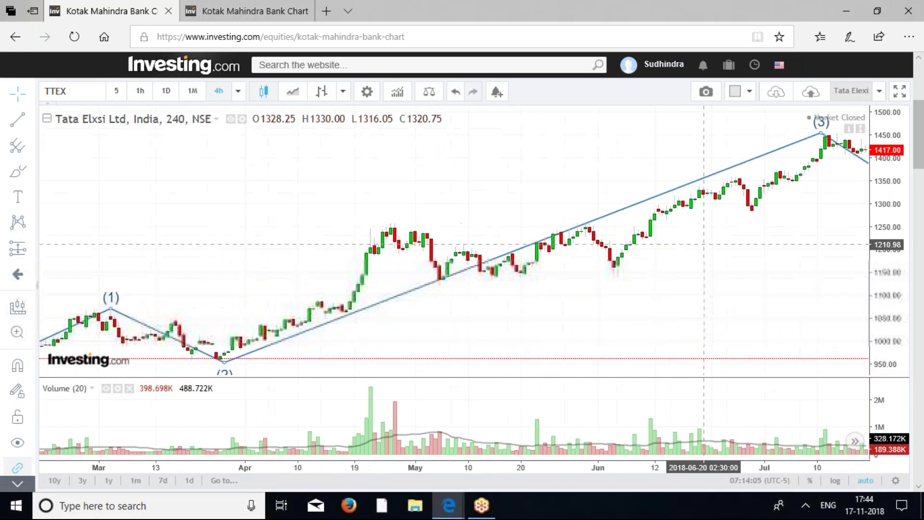
{"action": "left_click_drag", "start_coordinate": [268, 251], "coordinate": [427, 202]}
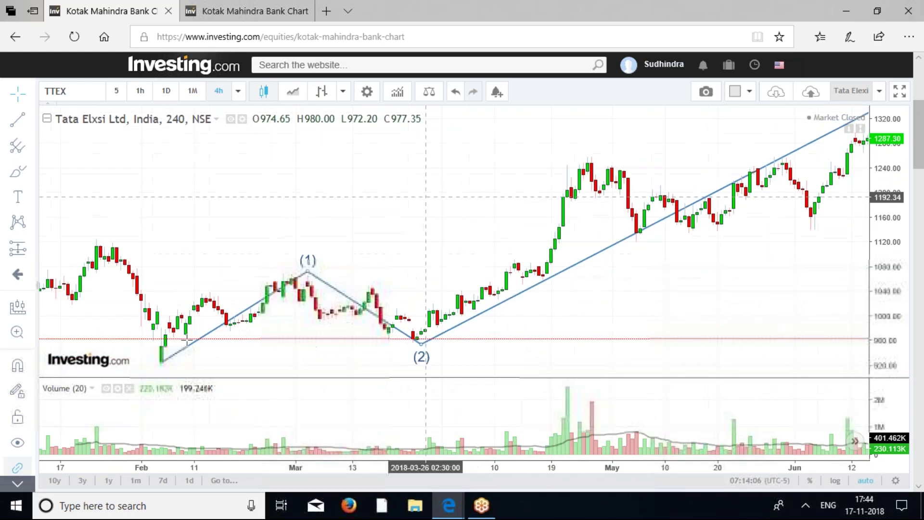
{"action": "left_click", "coordinate": [377, 310]}
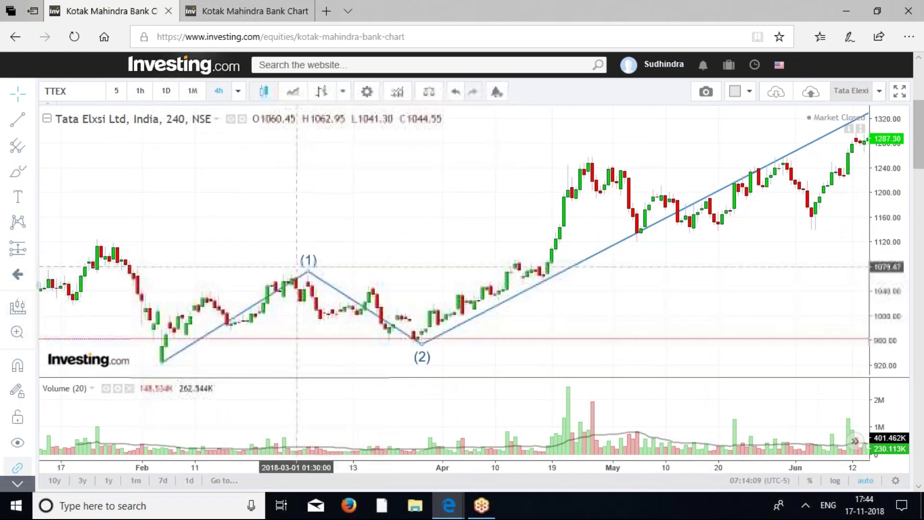
{"action": "left_click", "coordinate": [341, 318]}
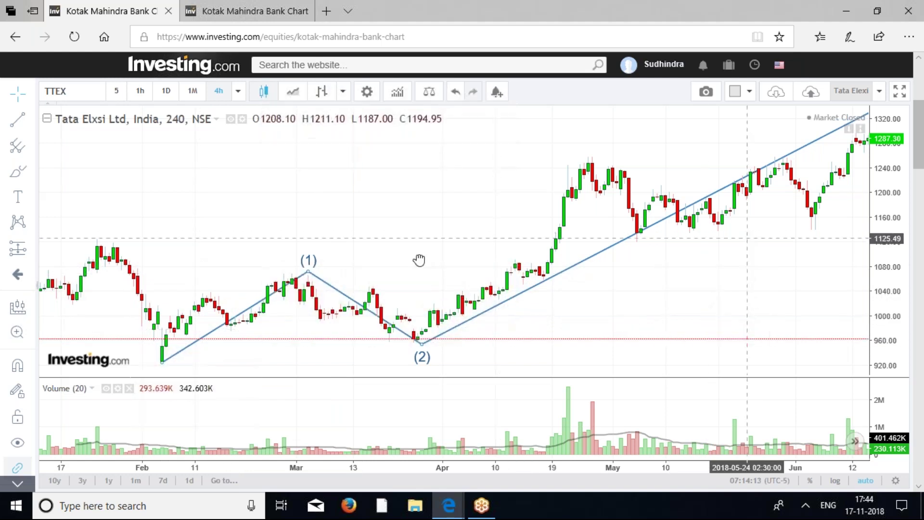
Step: Examine the wave (3) advance and the wave (4) retracement against waves (1) and (2), including the April volume bars
{"action": "scroll", "coordinate": [419, 260], "scroll_direction": "right", "scroll_amount": 10}
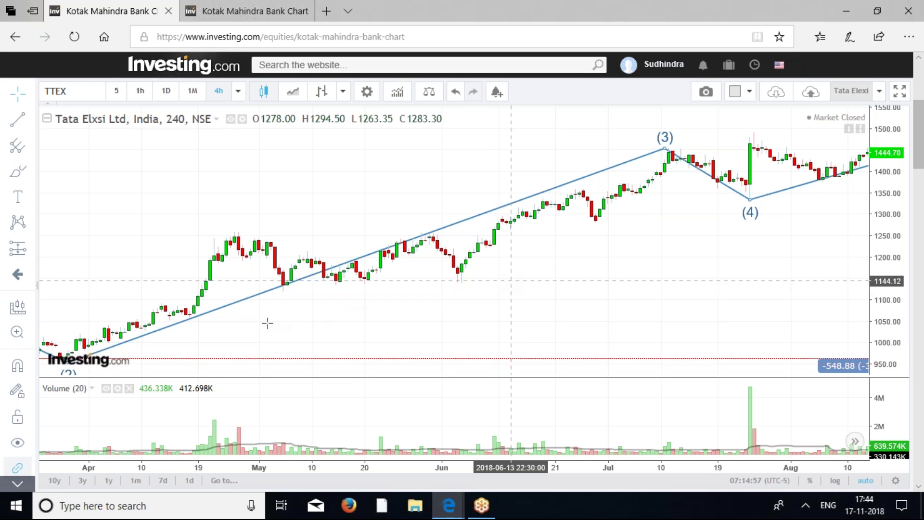
{"action": "left_click_drag", "start_coordinate": [388, 309], "coordinate": [419, 295]}
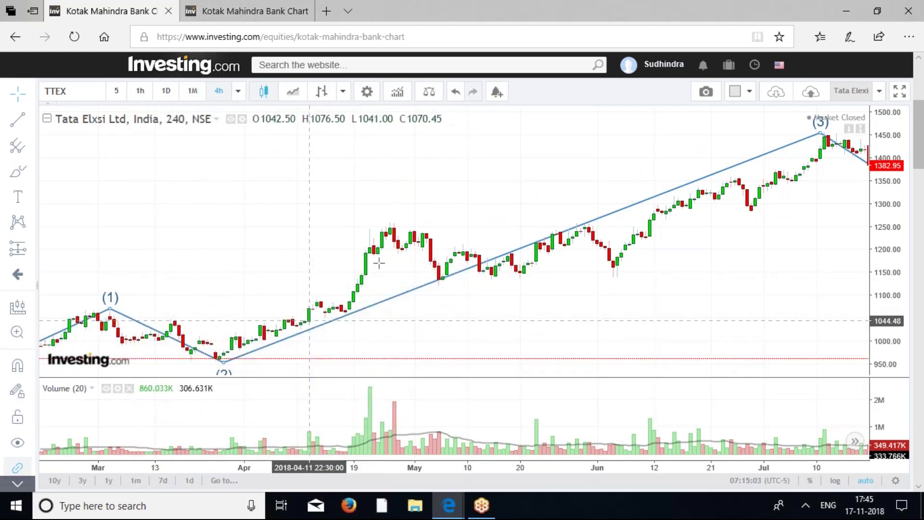
{"action": "left_click_drag", "start_coordinate": [594, 282], "coordinate": [373, 286]}
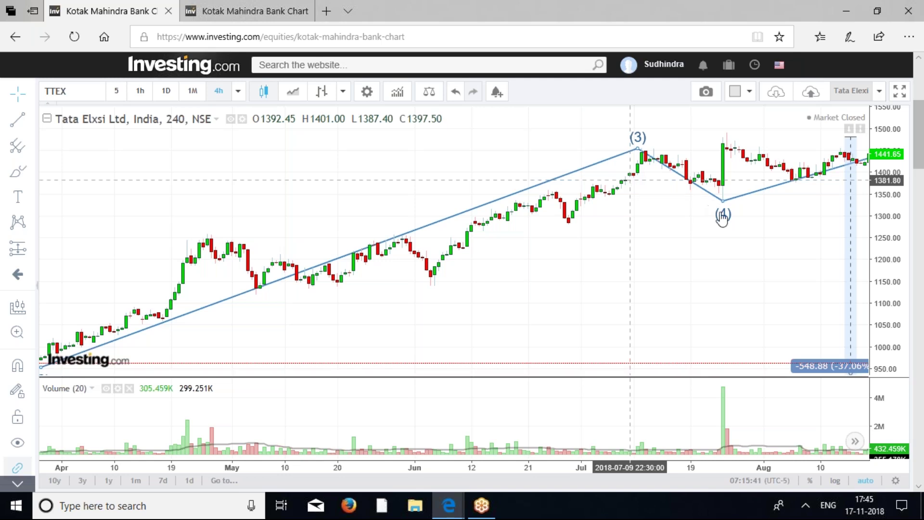
{"action": "scroll", "coordinate": [729, 241], "scroll_direction": "up", "scroll_amount": 5}
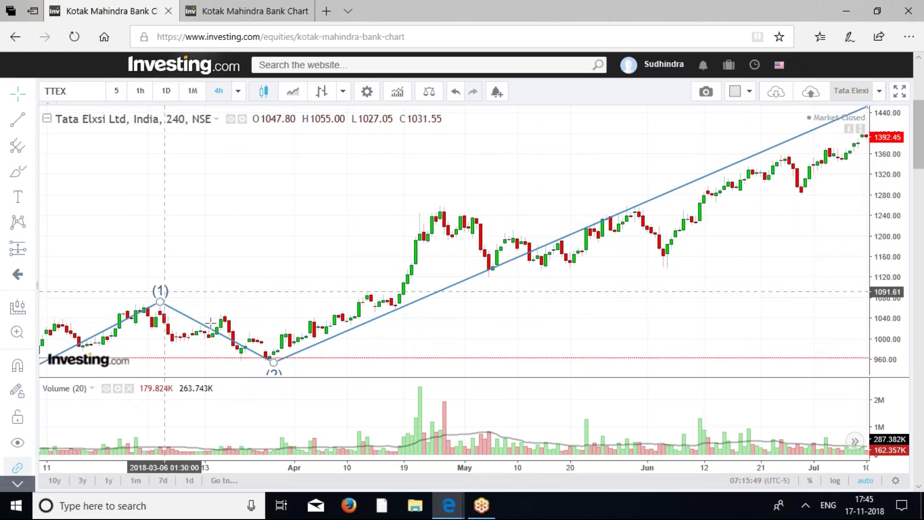
{"action": "left_click_drag", "start_coordinate": [635, 316], "coordinate": [350, 298]}
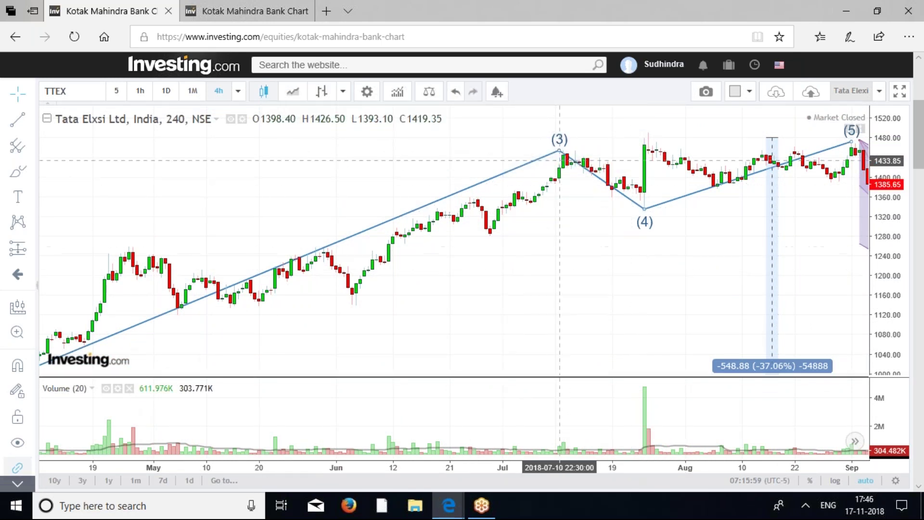
{"action": "left_click_drag", "start_coordinate": [627, 233], "coordinate": [861, 202]}
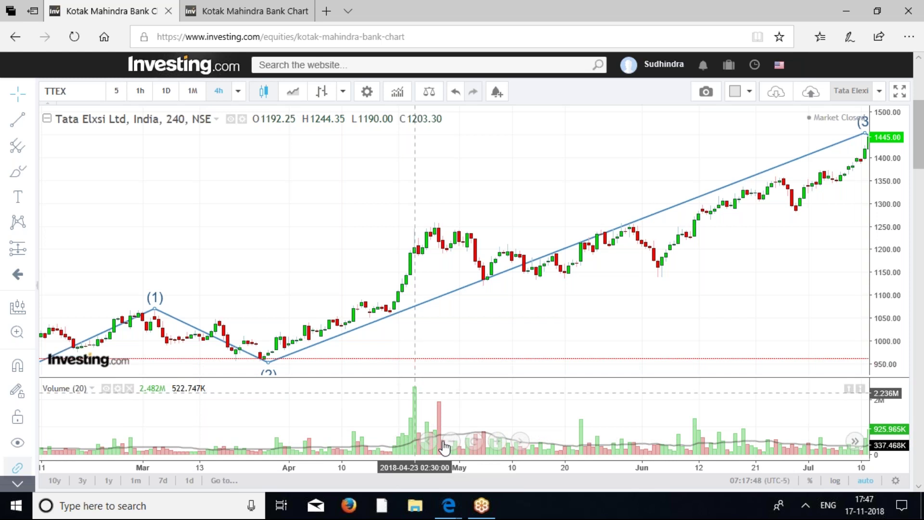
Step: Review waves (1) and (2) from the February low against the wave (3) advance and the wave (4) and (5) points
{"action": "left_click_drag", "start_coordinate": [322, 406], "coordinate": [533, 384]}
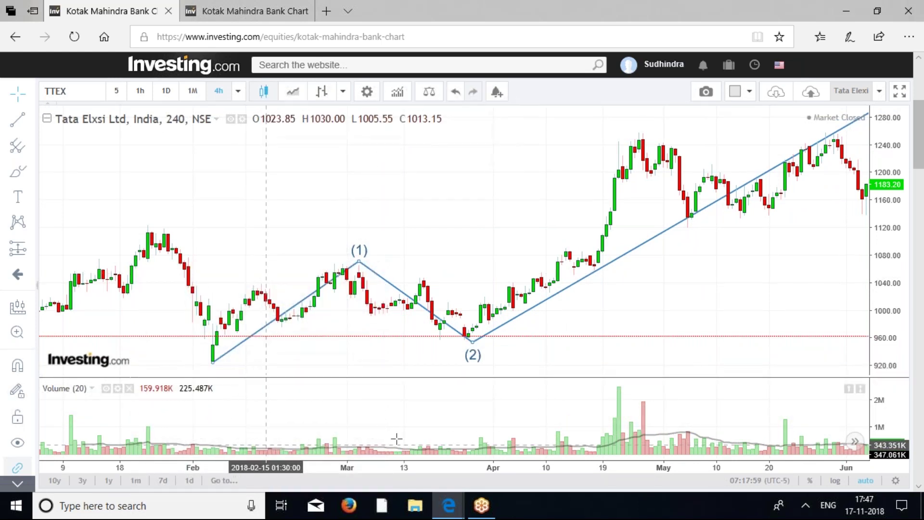
{"action": "left_click_drag", "start_coordinate": [641, 313], "coordinate": [538, 319]}
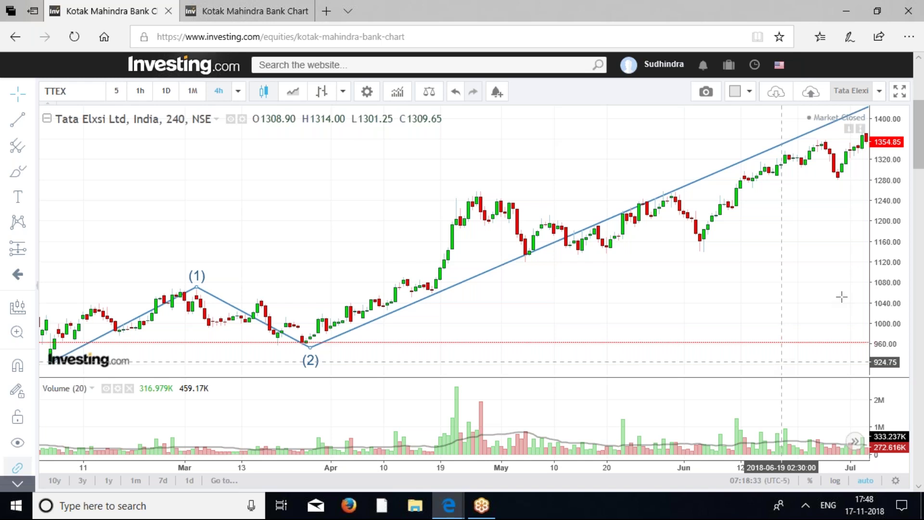
{"action": "left_click_drag", "start_coordinate": [647, 301], "coordinate": [407, 301]}
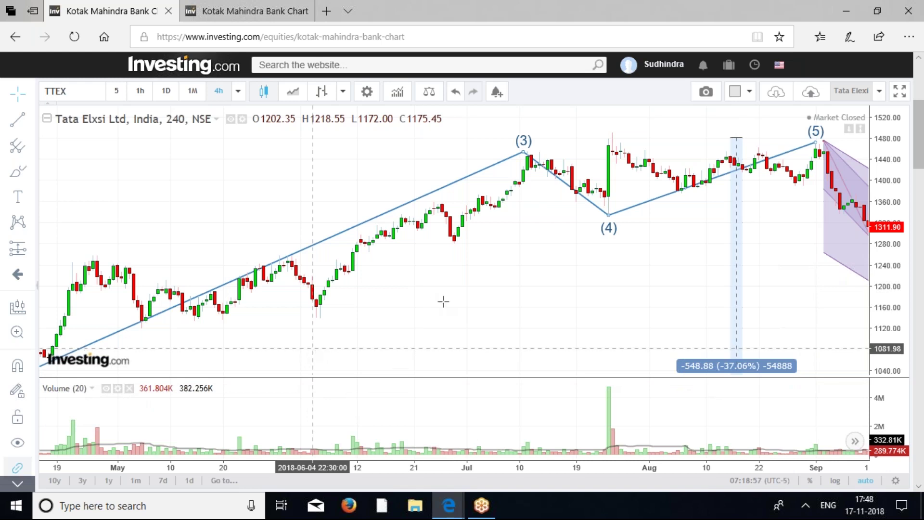
{"action": "left_click_drag", "start_coordinate": [504, 301], "coordinate": [628, 283]}
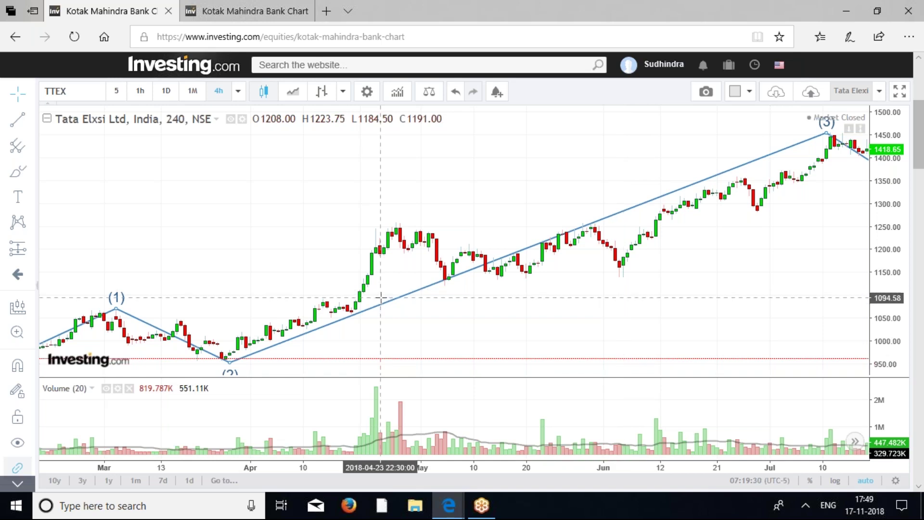
{"action": "left_click_drag", "start_coordinate": [263, 283], "coordinate": [435, 245]}
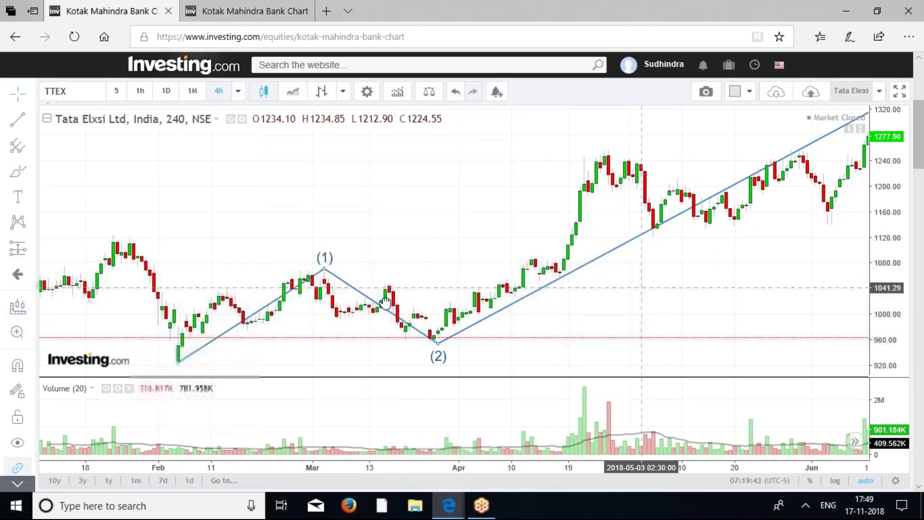
{"action": "scroll", "coordinate": [385, 302], "scroll_direction": "right", "scroll_amount": 6}
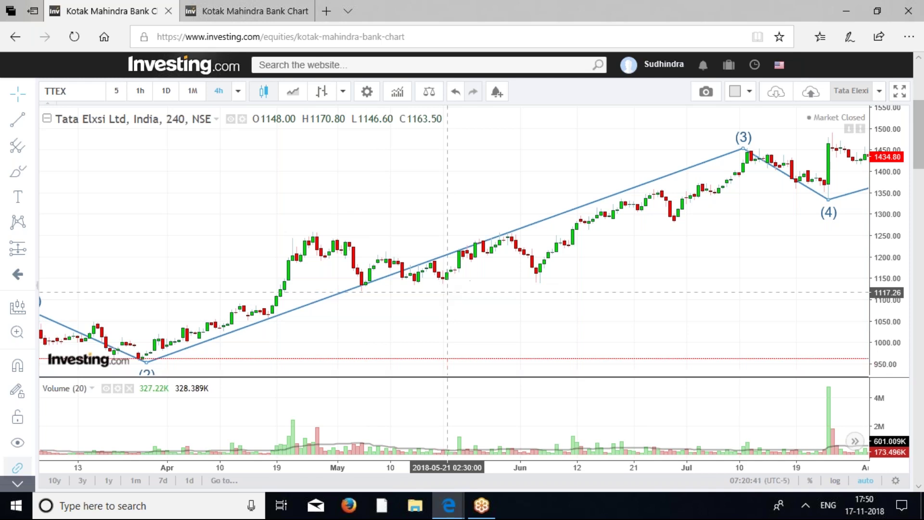
{"action": "left_click_drag", "start_coordinate": [251, 233], "coordinate": [321, 217]}
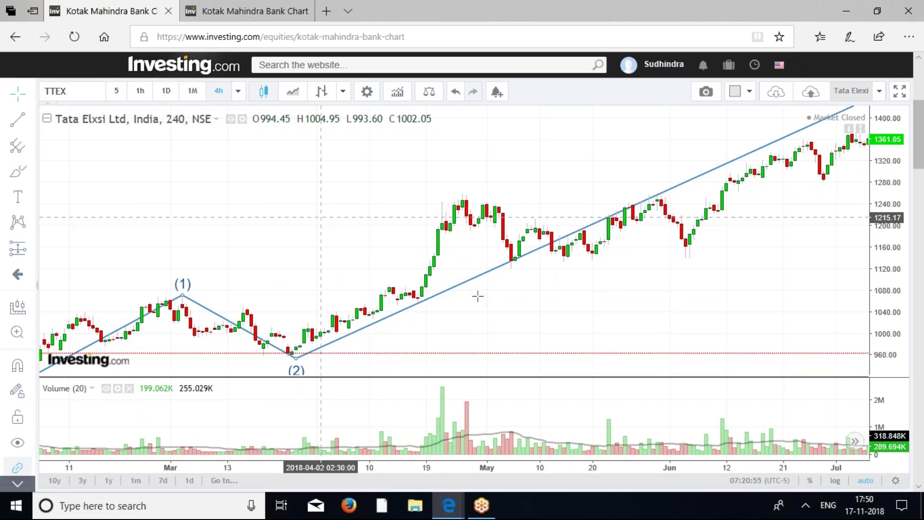
Step: Follow the impulse through wave (3) to the wave (5) peak and examine the declining waves 1 to 5 within the parallel channels
{"action": "left_click_drag", "start_coordinate": [584, 301], "coordinate": [247, 320]}
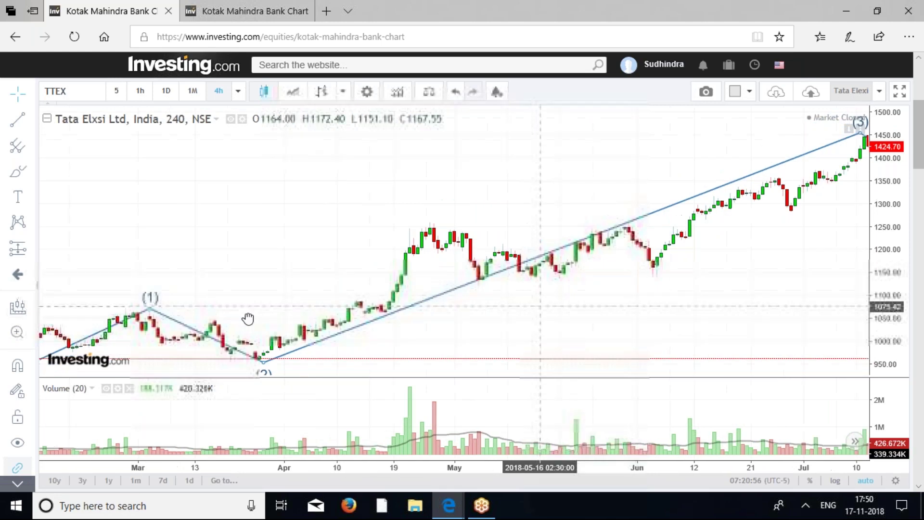
{"action": "left_click_drag", "start_coordinate": [333, 289], "coordinate": [89, 287]}
{"action": "left_click_drag", "start_coordinate": [475, 282], "coordinate": [365, 272]}
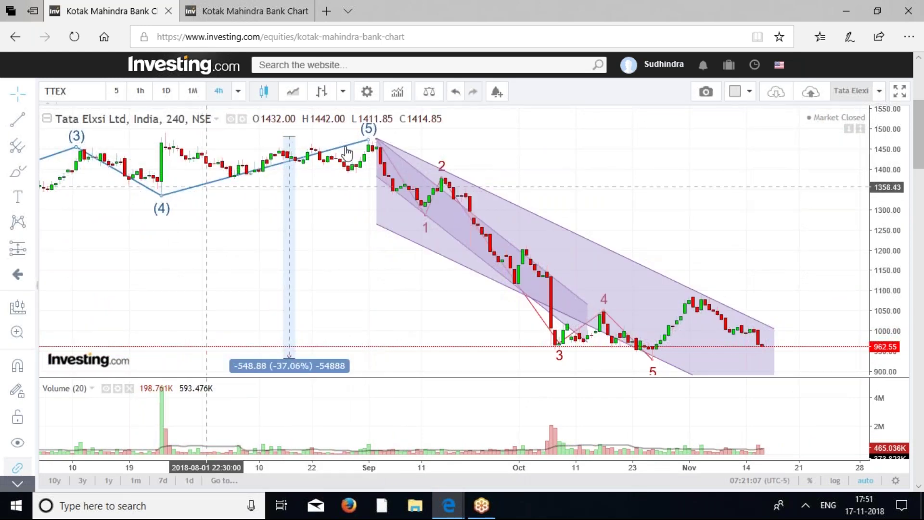
{"action": "left_click", "coordinate": [365, 140]}
{"action": "left_click", "coordinate": [485, 273]}
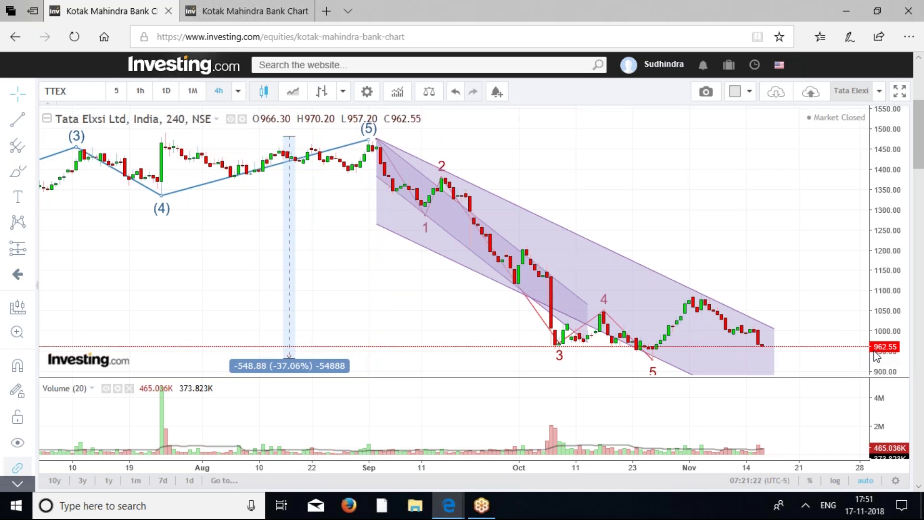
{"action": "left_click", "coordinate": [425, 215]}
{"action": "left_click", "coordinate": [268, 153]}
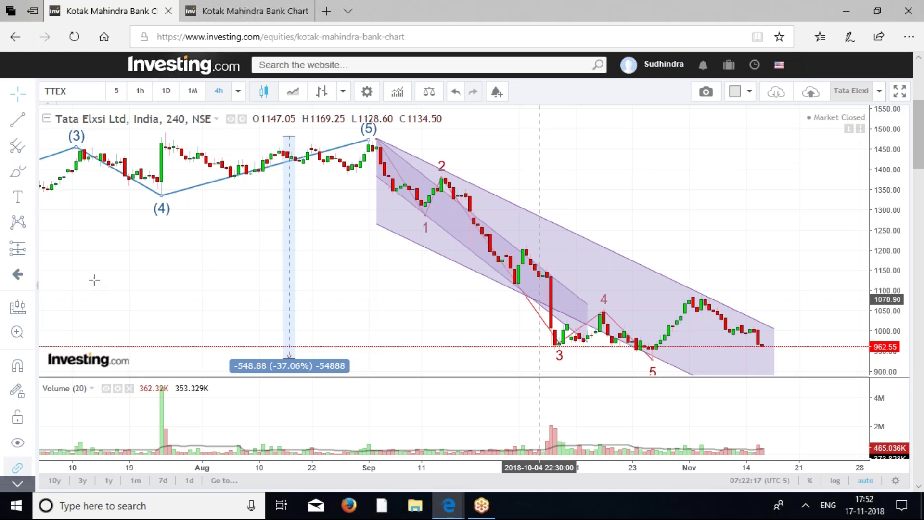
Step: Compare the wave (3) to (5) topping area with the decline from September, including the October volume bars
{"action": "scroll", "coordinate": [96, 280], "scroll_direction": "left", "scroll_amount": 10}
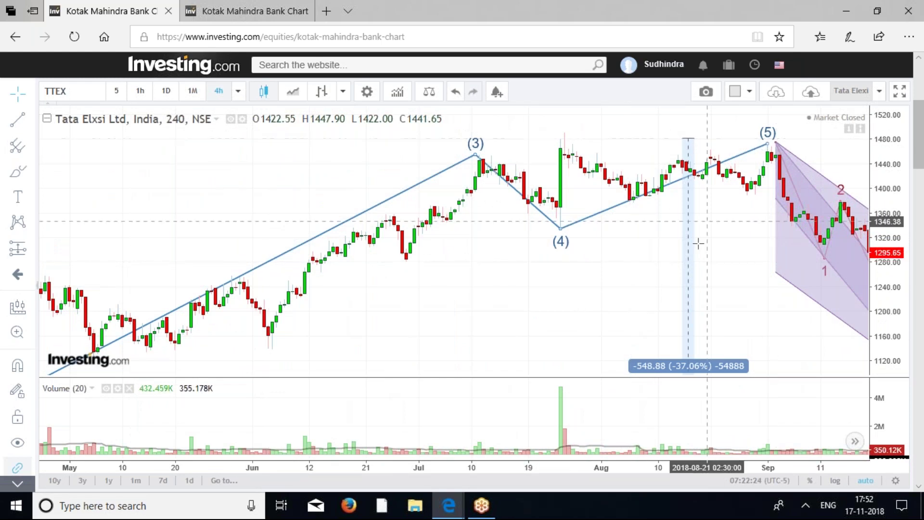
{"action": "scroll", "coordinate": [462, 264], "scroll_direction": "right", "scroll_amount": 3}
{"action": "scroll", "coordinate": [441, 260], "scroll_direction": "right", "scroll_amount": 10}
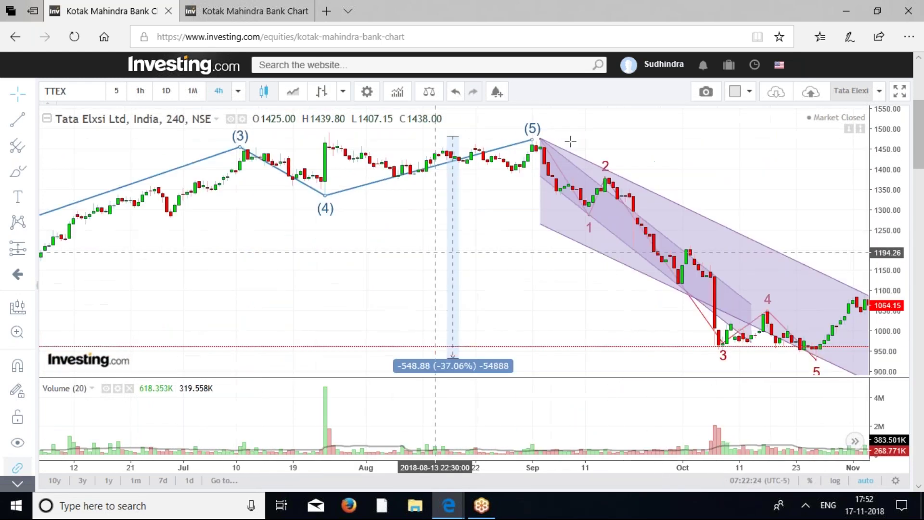
{"action": "scroll", "coordinate": [396, 210], "scroll_direction": "right", "scroll_amount": 7}
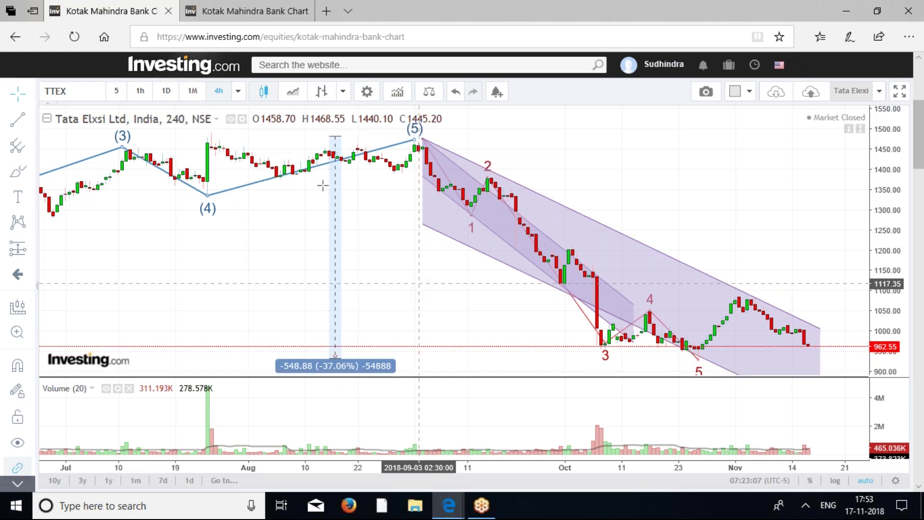
{"action": "left_click", "coordinate": [422, 139]}
{"action": "left_click", "coordinate": [554, 422]}
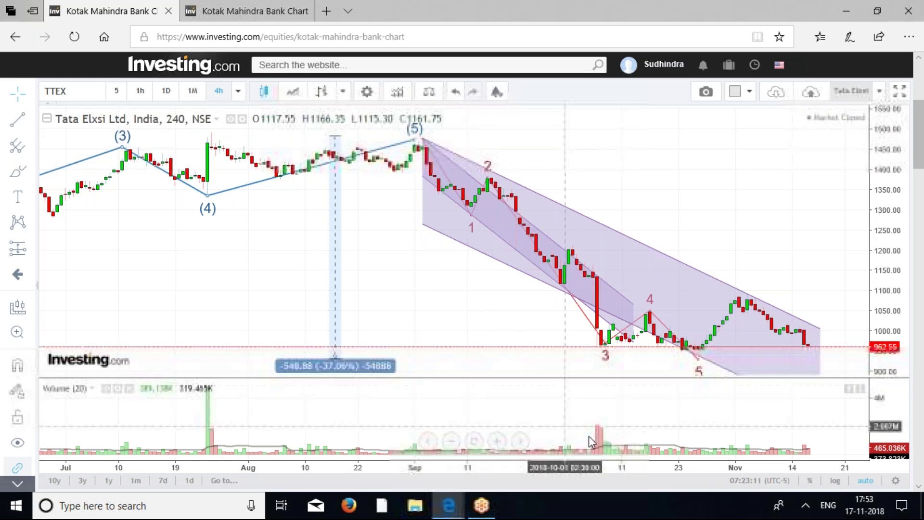
{"action": "left_click", "coordinate": [426, 184]}
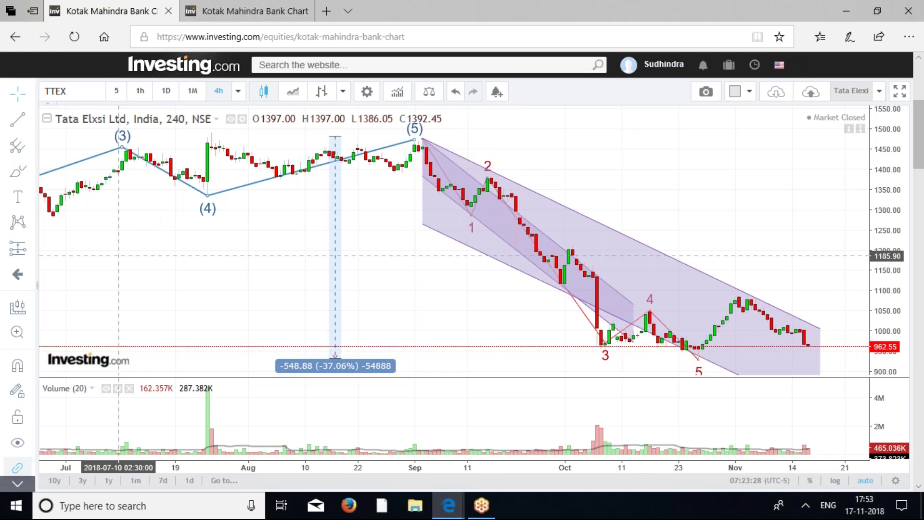
{"action": "left_click_drag", "start_coordinate": [118, 255], "coordinate": [461, 227]}
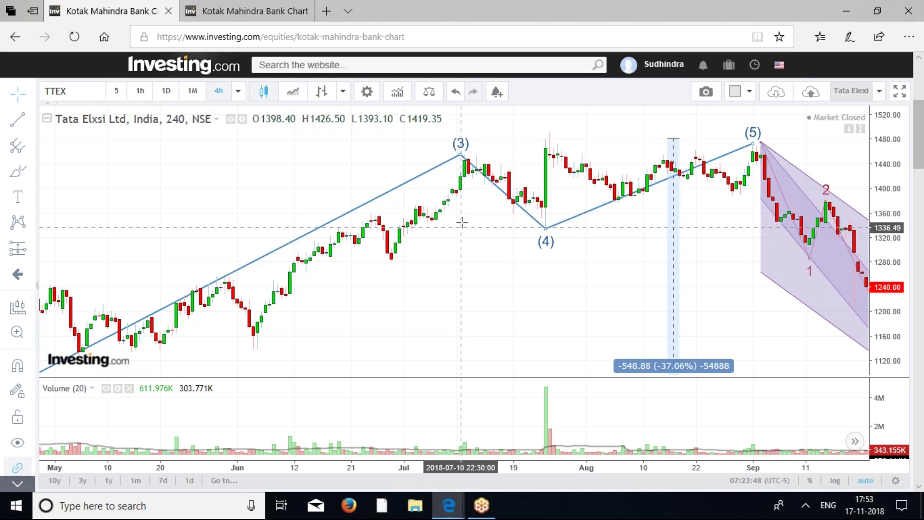
Step: Compare the Tata Elxsi GMMA moving-average chart in the other browser tab with the Elliott wave chart
{"action": "left_click", "coordinate": [229, 13]}
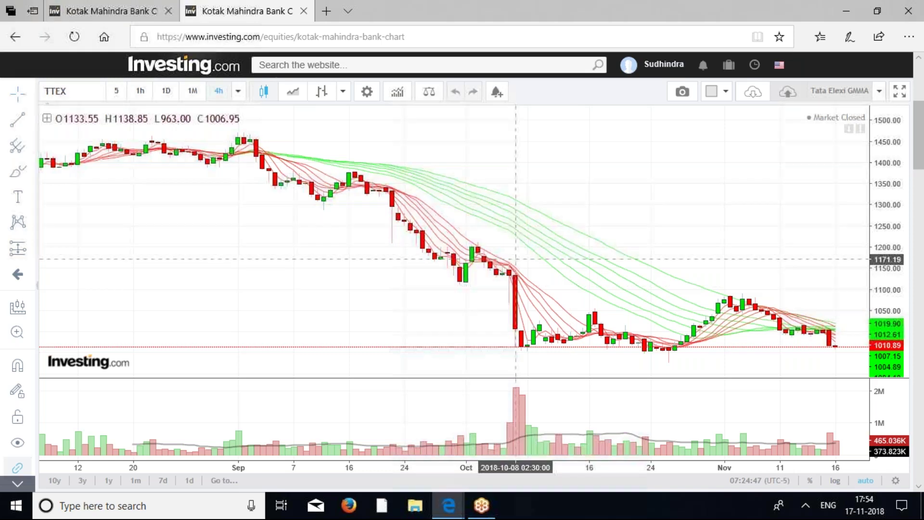
{"action": "left_click", "coordinate": [121, 11]}
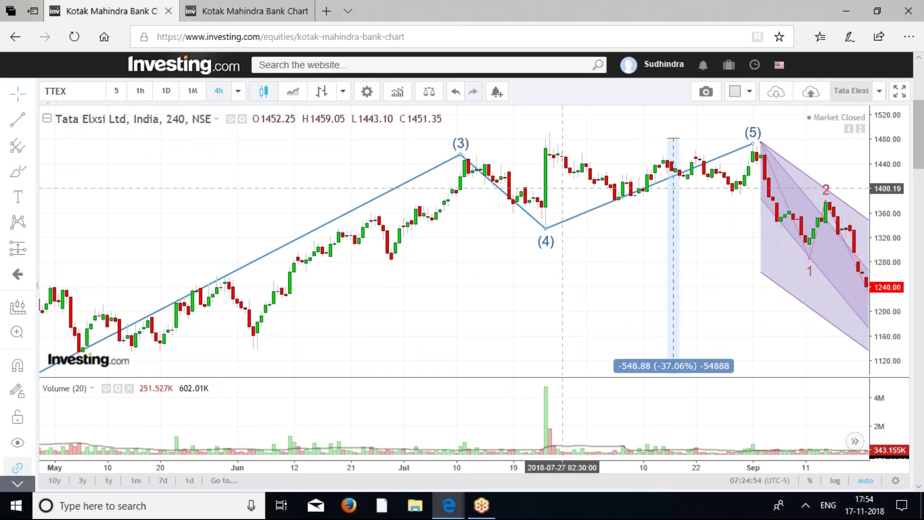
{"action": "left_click", "coordinate": [285, 5]}
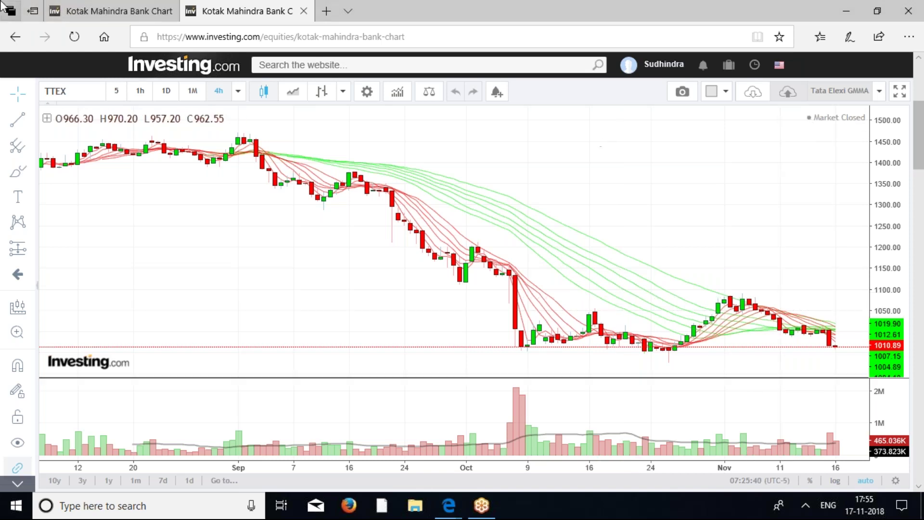
{"action": "left_click", "coordinate": [101, 14]}
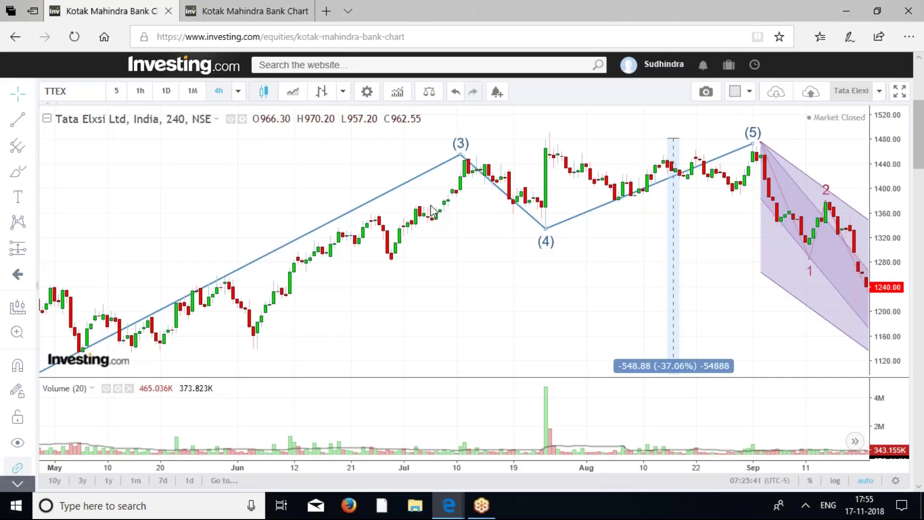